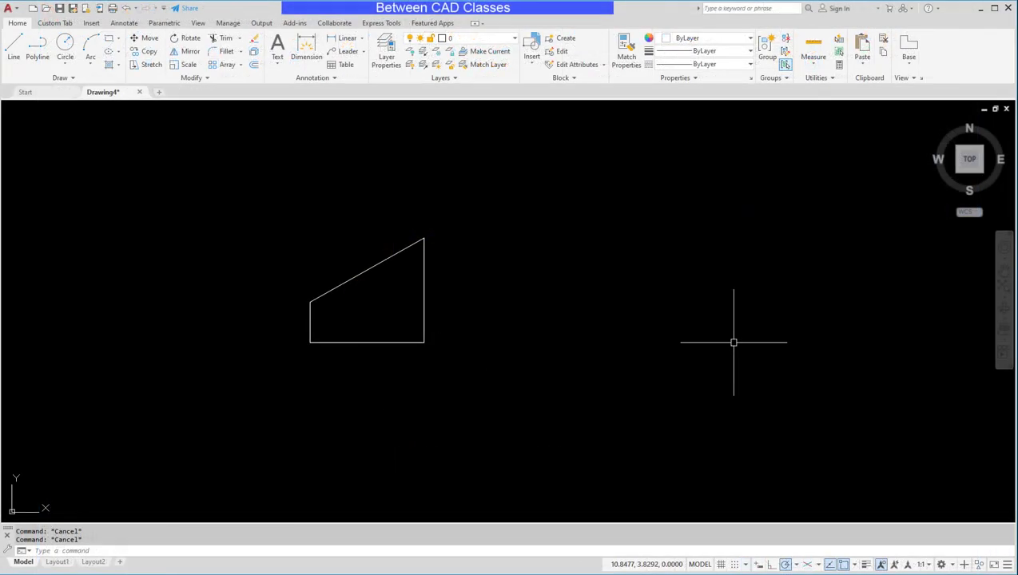
Draw two connected line segments forming an open V beside the quadrilateral, checking the shortcut options before and during the Line command
{"action": "right_click", "coordinate": [553, 237]}
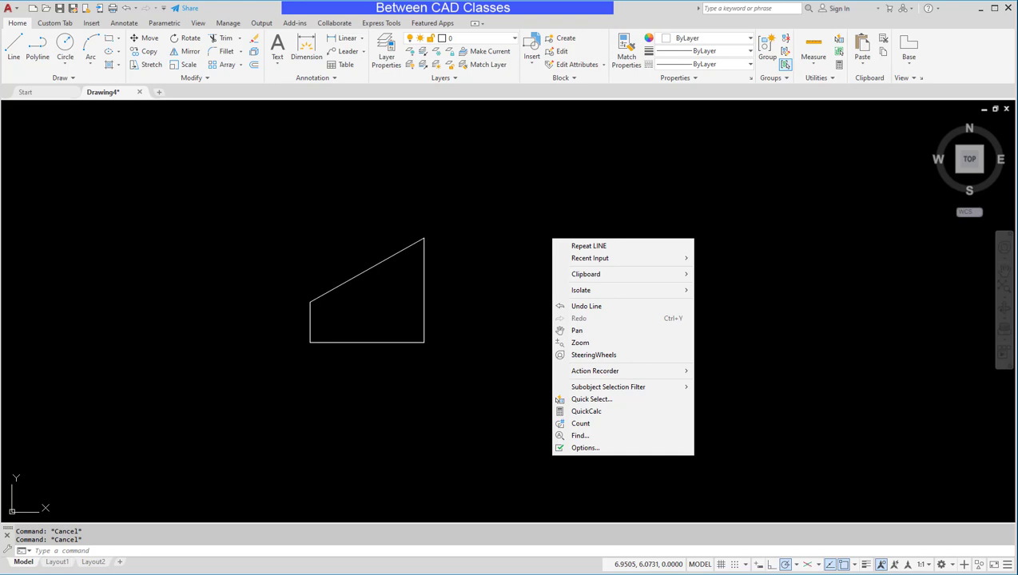
{"action": "left_click", "coordinate": [540, 235]}
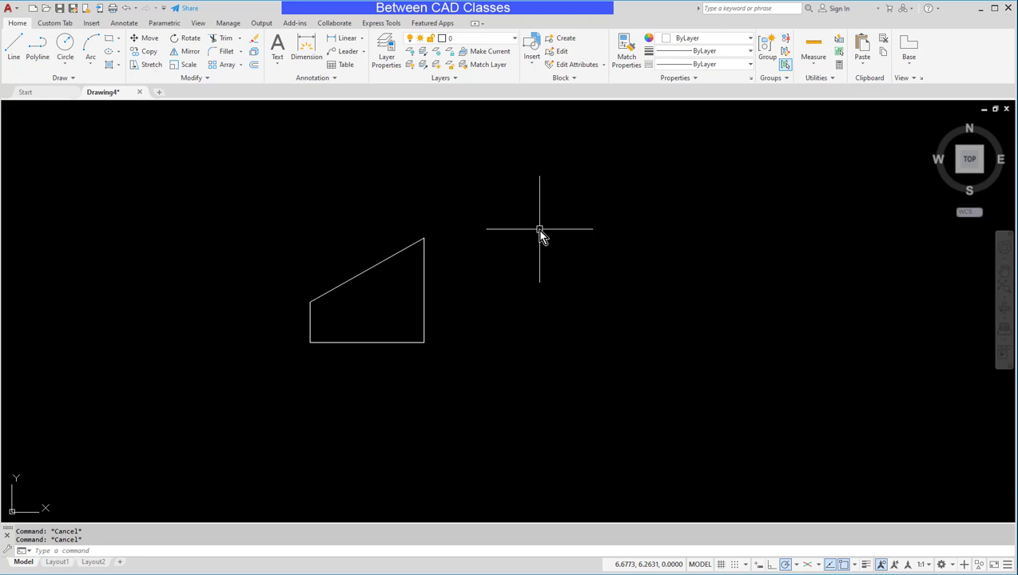
{"action": "type", "text": "l"}
{"action": "key", "text": "Return"}
{"action": "left_click", "coordinate": [636, 234]}
{"action": "left_click", "coordinate": [587, 268]}
{"action": "left_click", "coordinate": [670, 330]}
{"action": "right_click", "coordinate": [703, 232]}
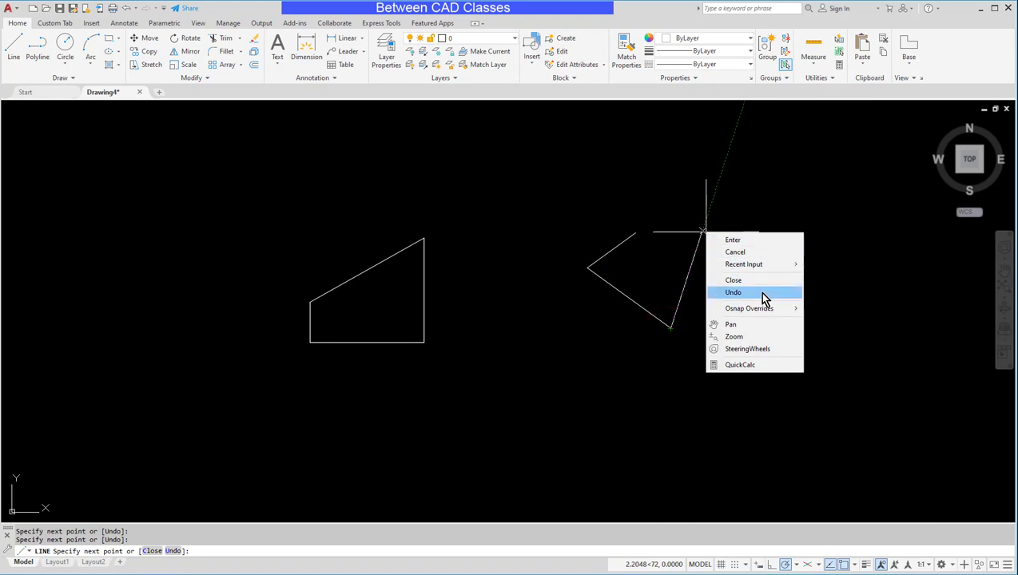
{"action": "left_click", "coordinate": [758, 293]}
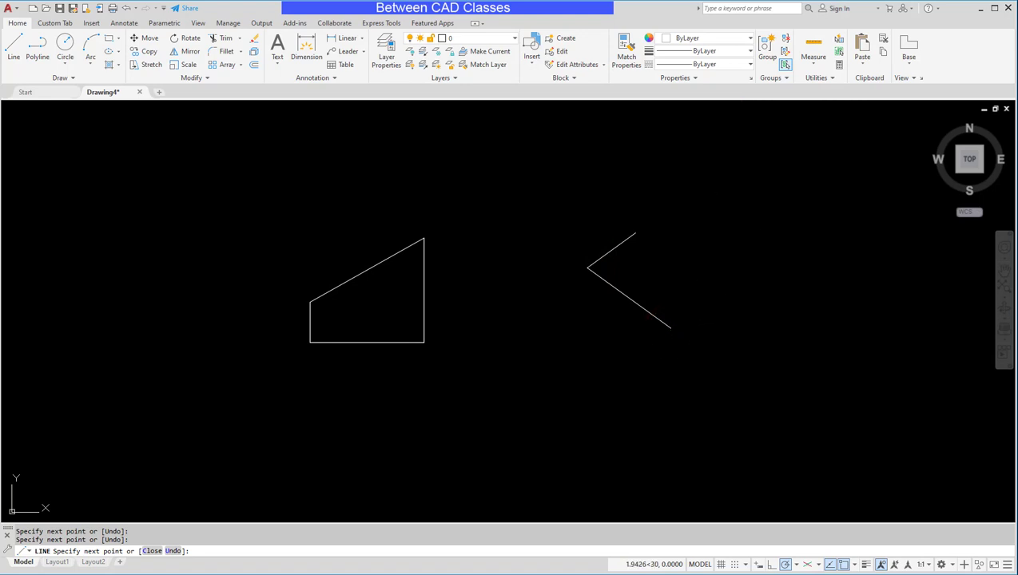
{"action": "key", "text": "Escape"}
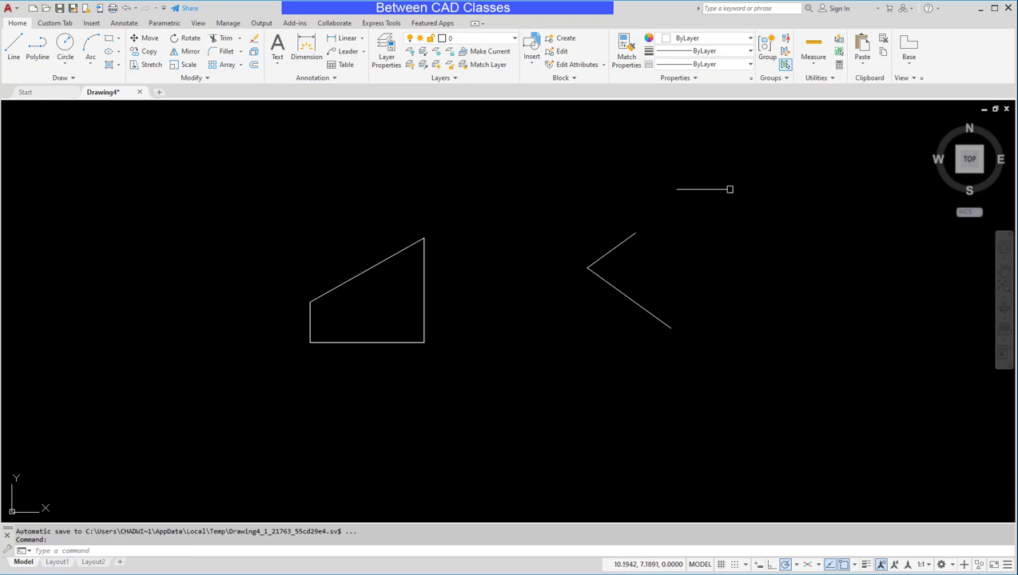
Examine the shortcut options with nothing selected and with the quadrilateral's sloped and vertical right edges selected
{"action": "right_click", "coordinate": [739, 192]}
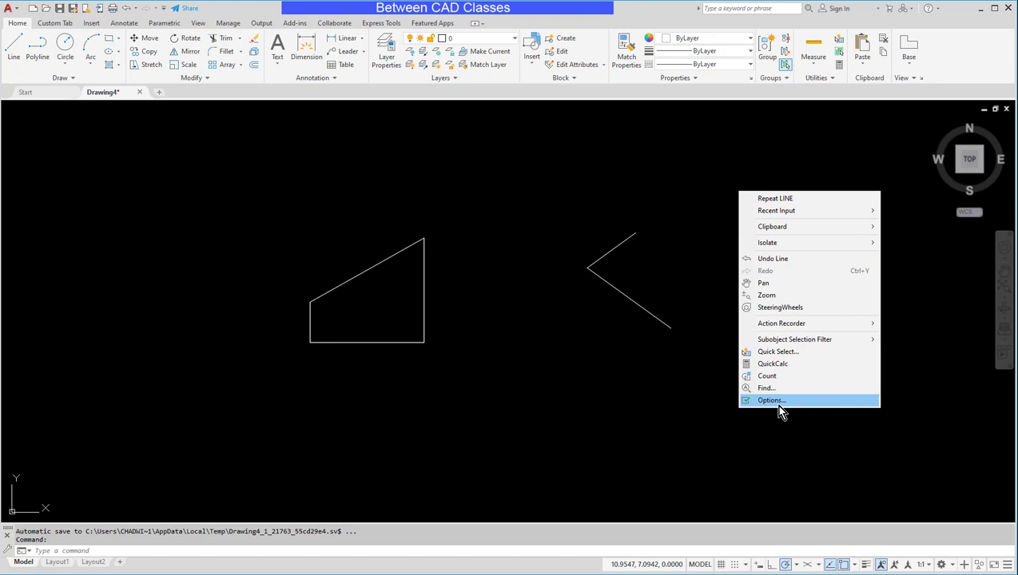
{"action": "key", "text": "Escape"}
{"action": "left_click", "coordinate": [461, 215]}
{"action": "left_click", "coordinate": [370, 286]}
{"action": "right_click", "coordinate": [490, 271]}
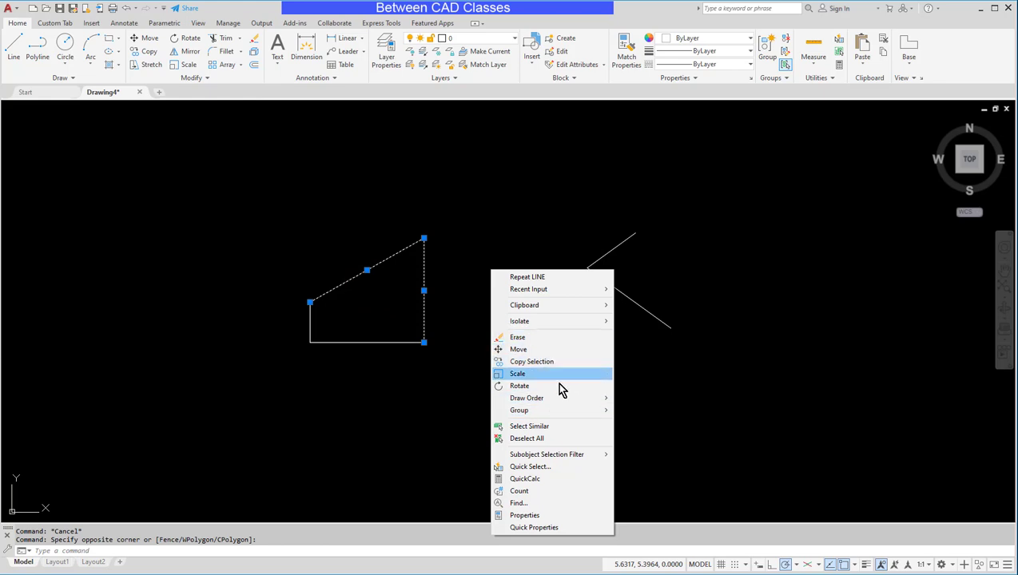
{"action": "left_click", "coordinate": [795, 318]}
{"action": "key", "text": "Escape"}
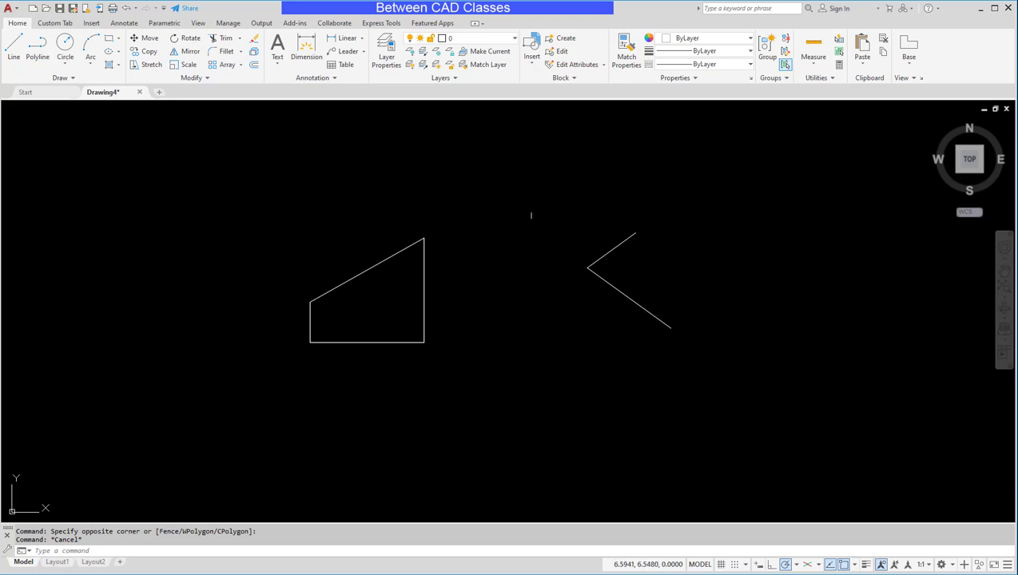
Compare the default shortcut options with those offered when the whole quadrilateral is selected
{"action": "right_click", "coordinate": [508, 223]}
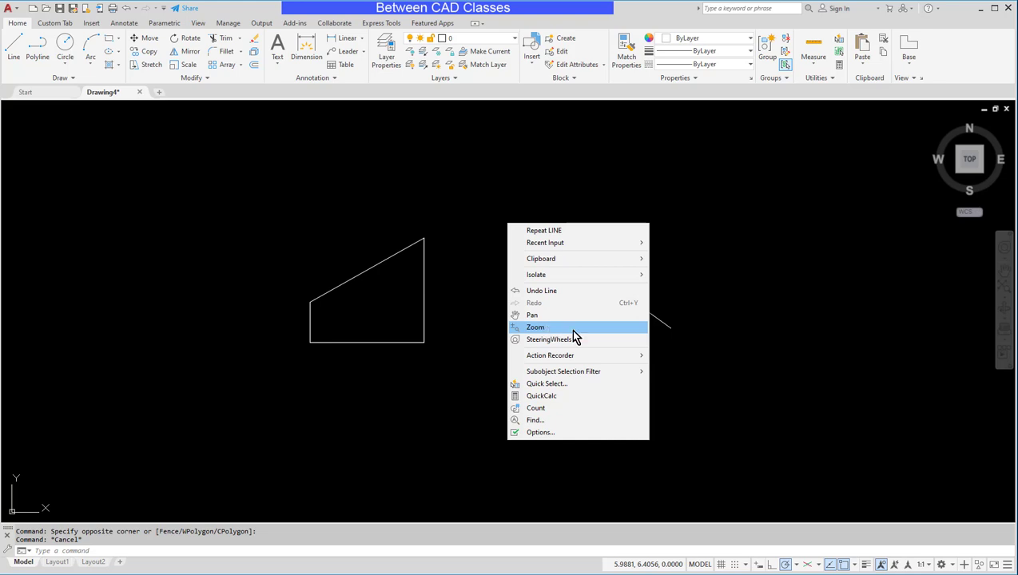
{"action": "key", "text": "Escape"}
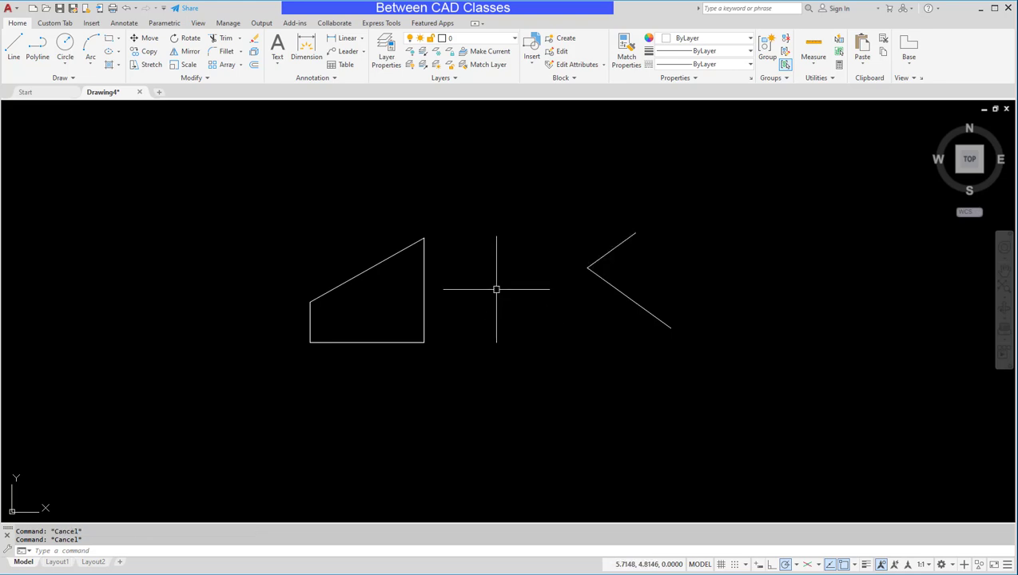
{"action": "left_click", "coordinate": [467, 190]}
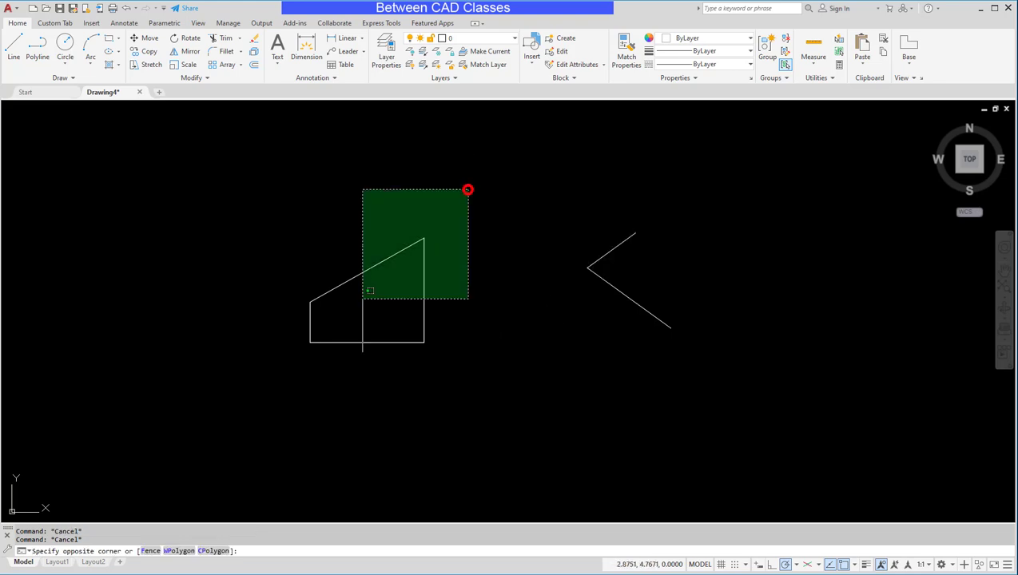
{"action": "left_click", "coordinate": [266, 375]}
{"action": "right_click", "coordinate": [525, 241]}
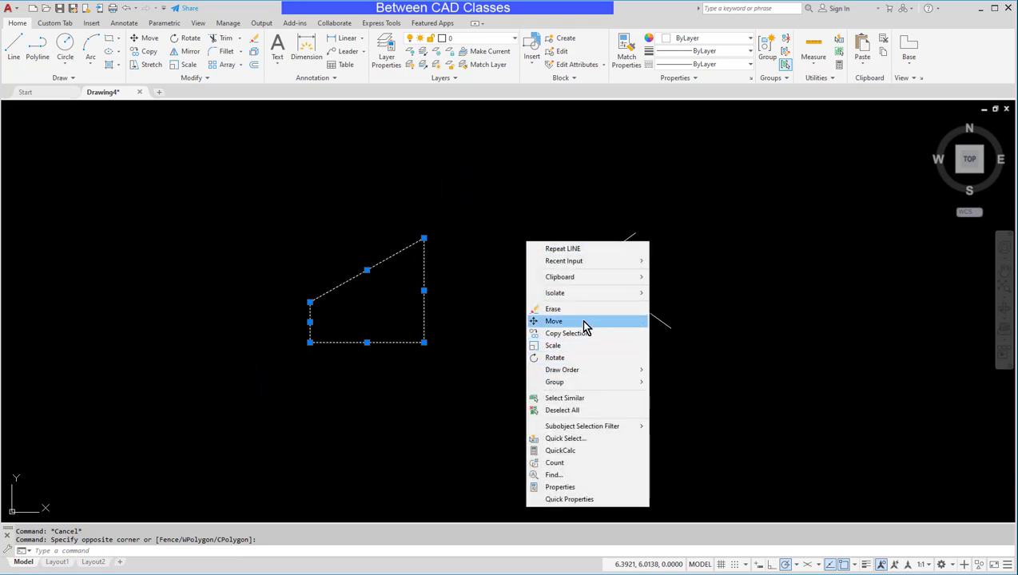
{"action": "key", "text": "Escape"}
{"action": "key", "text": "Escape"}
Open the Customize User Interface editor with CUI and expand Default Menu under Shortcut Menus
{"action": "type", "text": "c"}
{"action": "key", "text": "Return"}
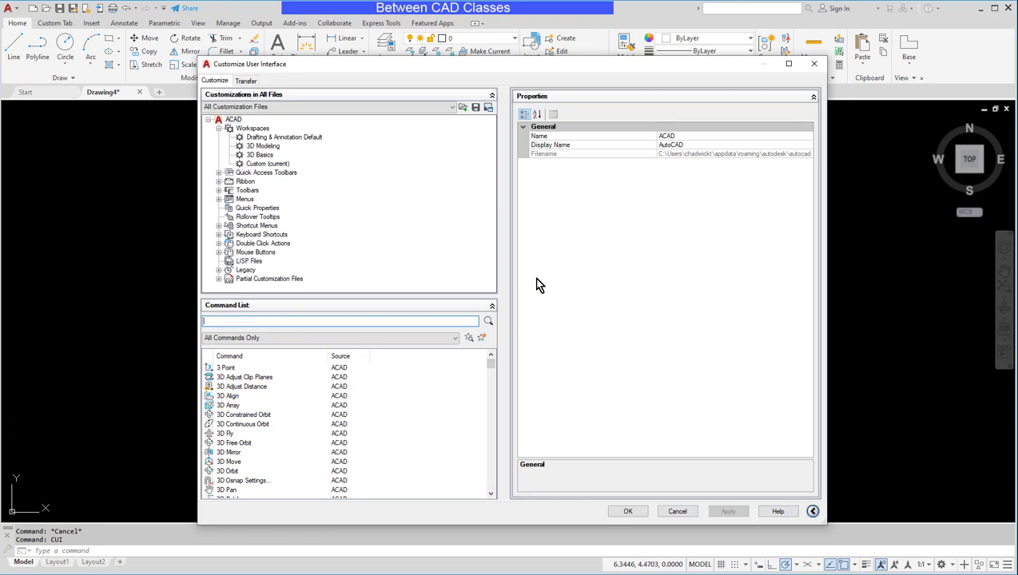
{"action": "left_click", "coordinate": [218, 226]}
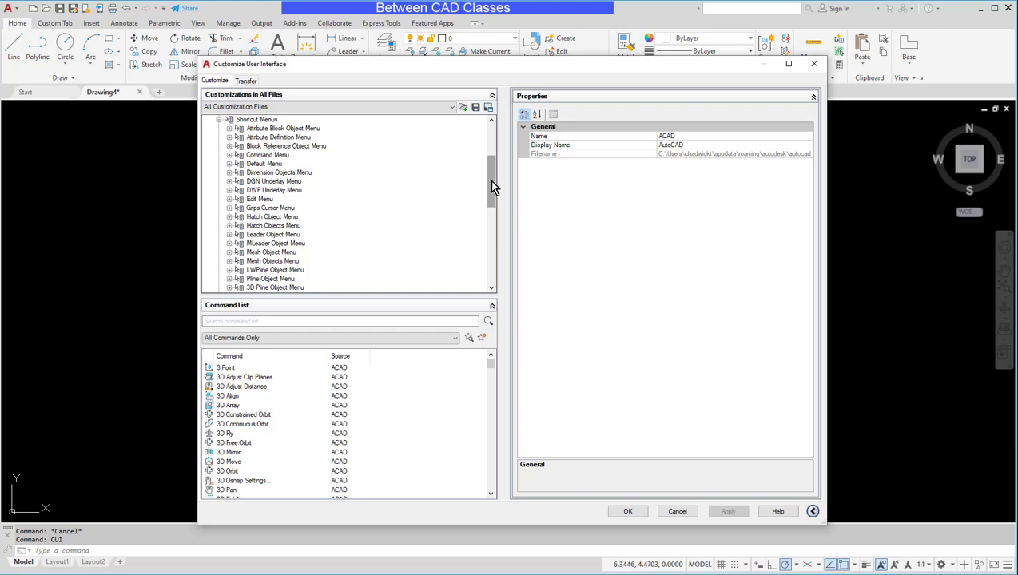
{"action": "left_click", "coordinate": [266, 163]}
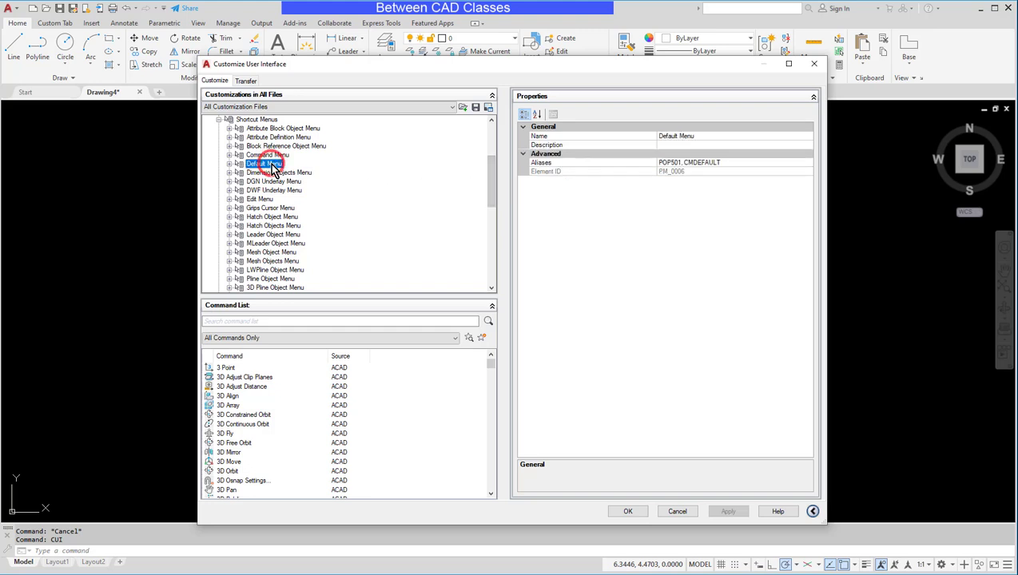
{"action": "left_click", "coordinate": [230, 163]}
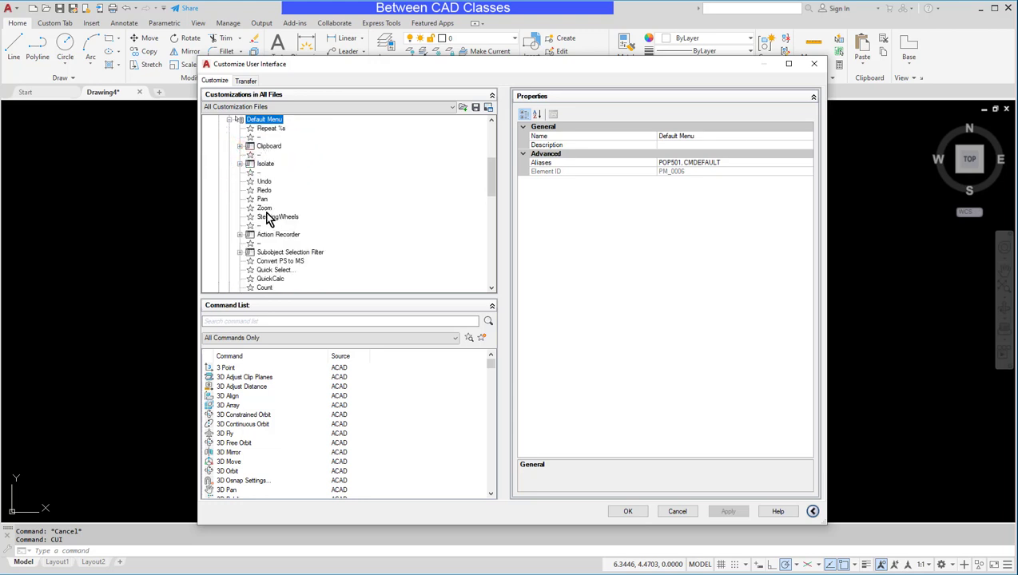
Find the Zoom, All command, add it to the Default Menu between Pan and Zoom, and save the customization
{"action": "left_click", "coordinate": [235, 321]}
{"action": "type", "text": "zoom"}
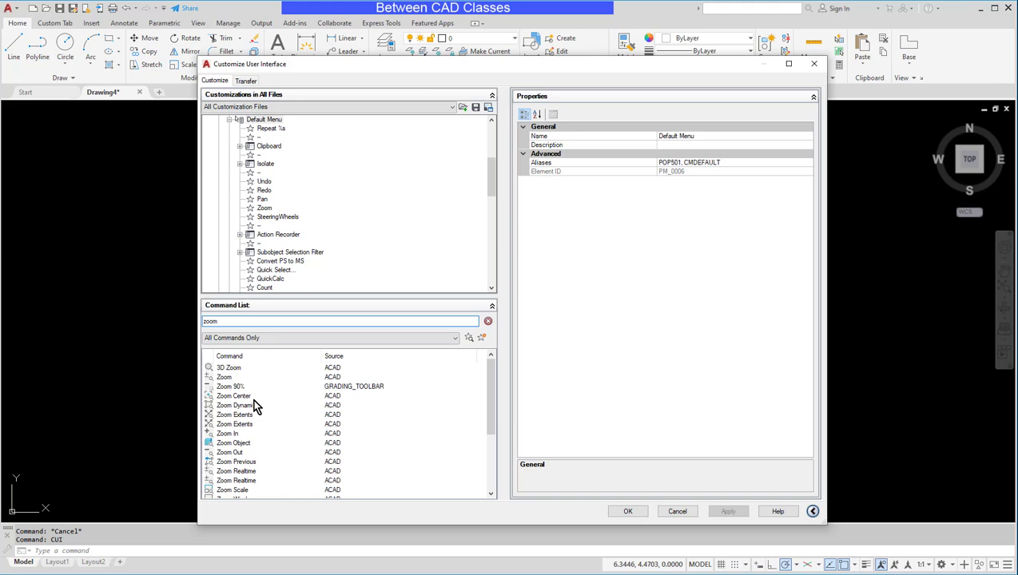
{"action": "scroll", "coordinate": [263, 423], "scroll_direction": "down", "scroll_amount": 2}
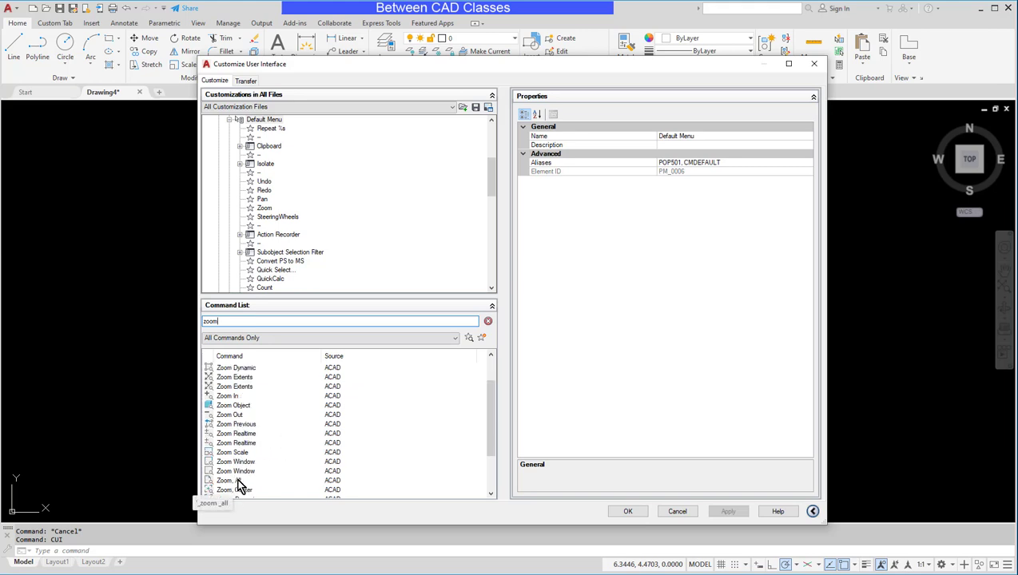
{"action": "left_click_drag", "start_coordinate": [239, 484], "coordinate": [277, 200]}
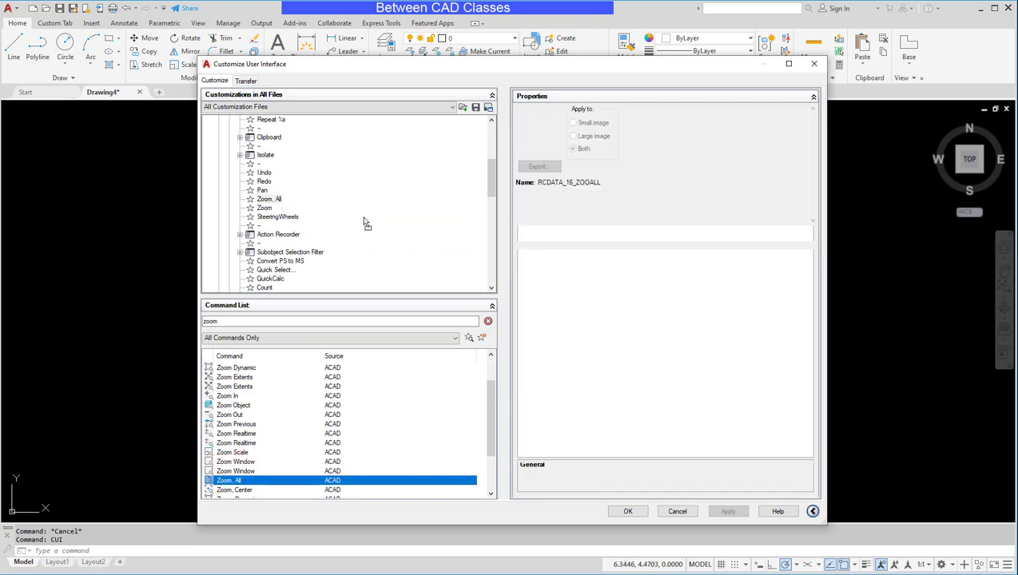
{"action": "right_click", "coordinate": [265, 209]}
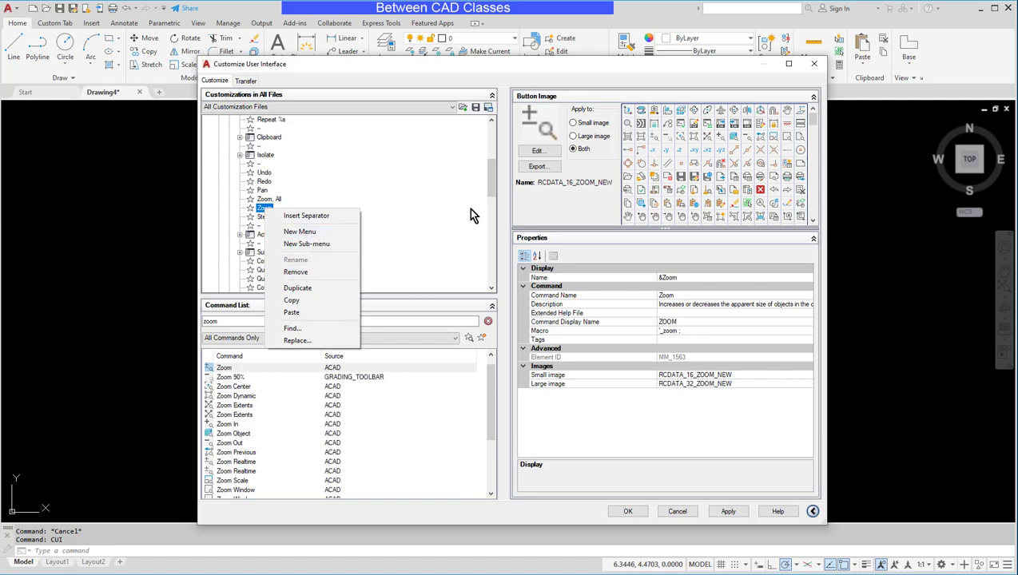
{"action": "left_click", "coordinate": [505, 228]}
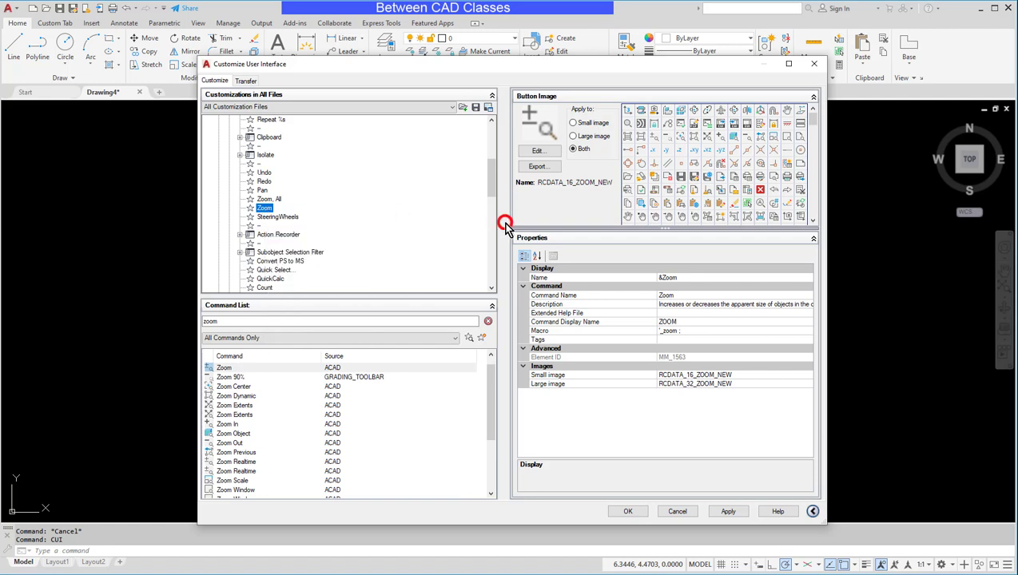
{"action": "left_click", "coordinate": [623, 511]}
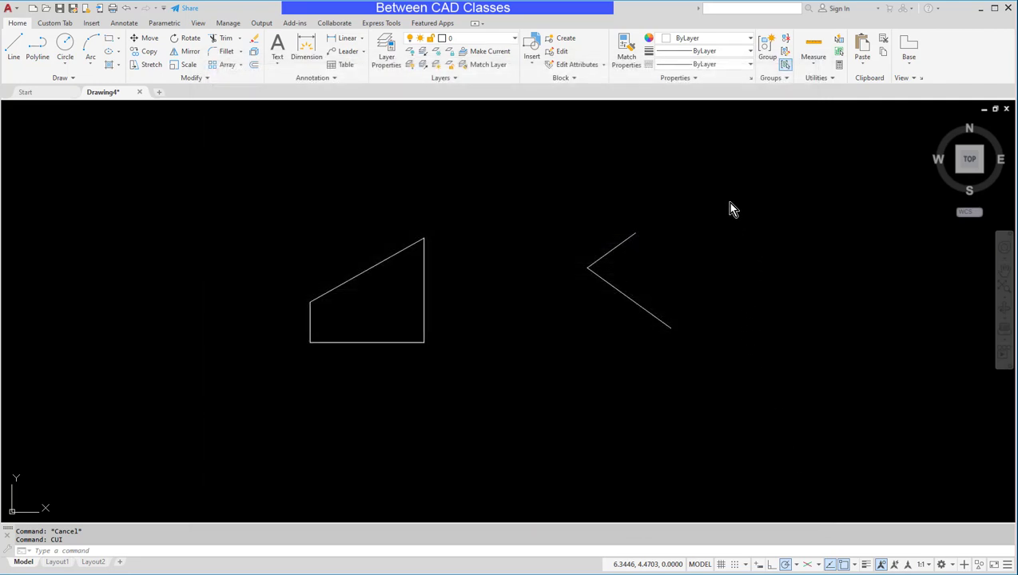
Test the new Zoom, All entry of the default shortcut menu, both in the current view and after zooming out
{"action": "left_click", "coordinate": [748, 243]}
{"action": "left_click", "coordinate": [721, 198]}
{"action": "key", "text": "Escape"}
{"action": "key", "text": "Escape"}
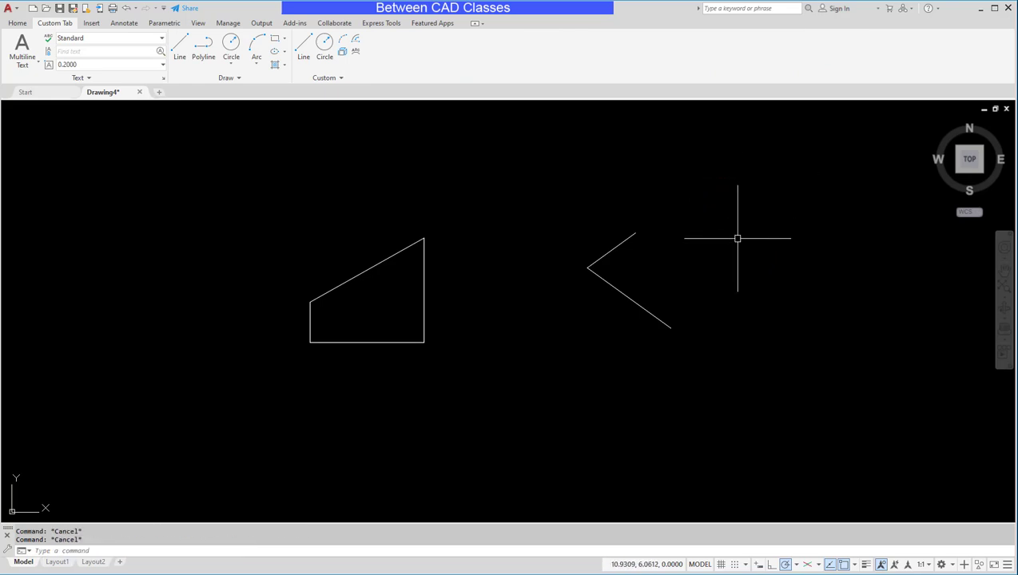
{"action": "right_click", "coordinate": [738, 238]}
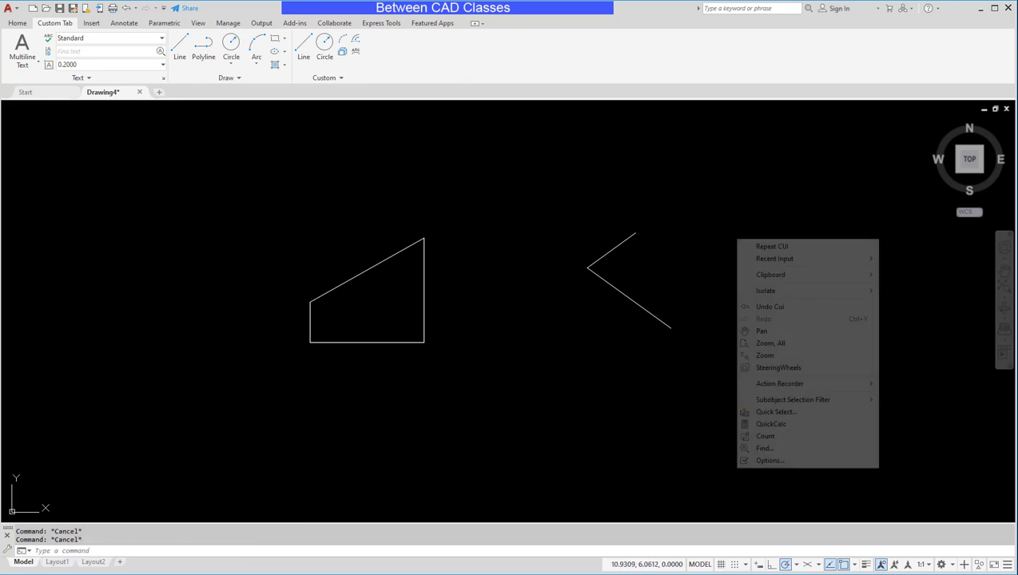
{"action": "left_click", "coordinate": [791, 343]}
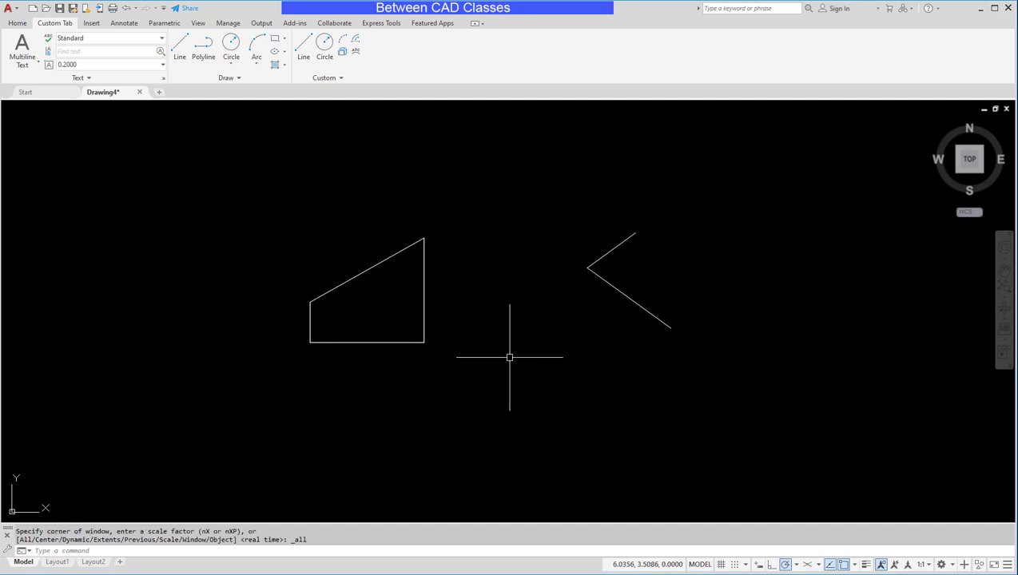
{"action": "scroll", "coordinate": [530, 366], "scroll_direction": "down", "scroll_amount": 4}
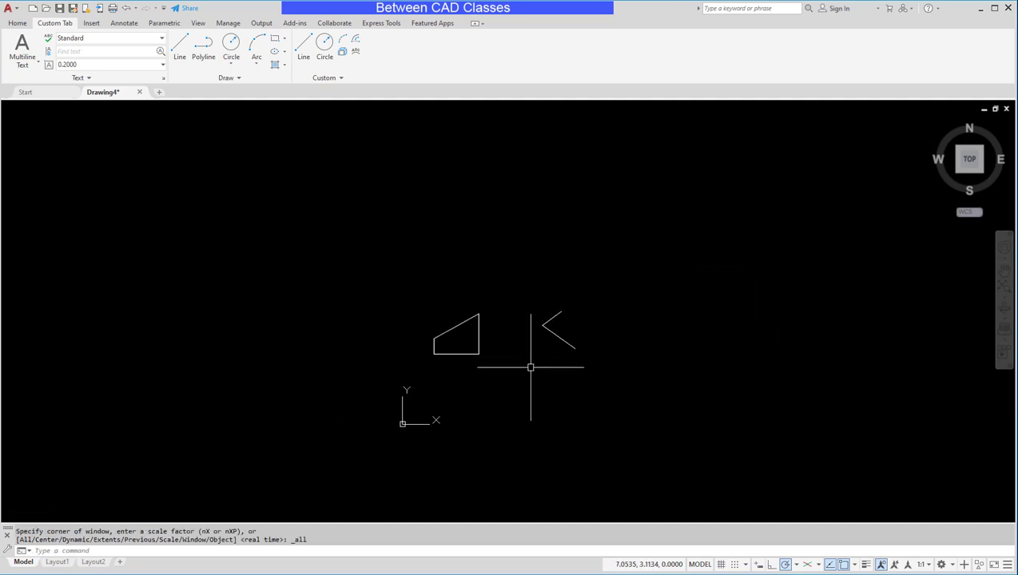
{"action": "right_click", "coordinate": [705, 259]}
{"action": "left_click", "coordinate": [748, 364]}
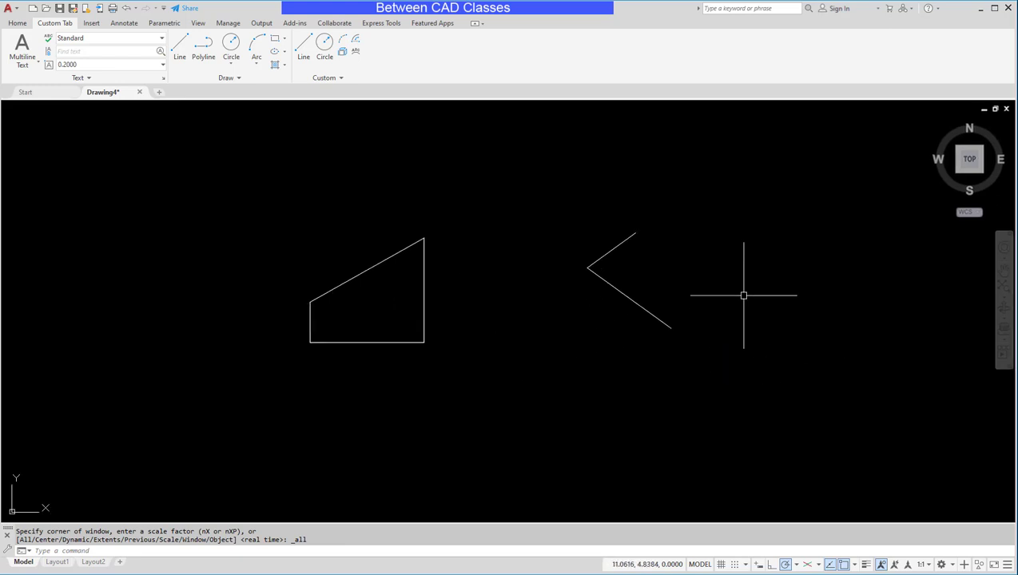
Erase the two connected line segments beside the quadrilateral
{"action": "left_click", "coordinate": [727, 207]}
{"action": "left_click", "coordinate": [586, 325]}
{"action": "key", "text": "Delete"}
{"action": "key", "text": "Escape"}
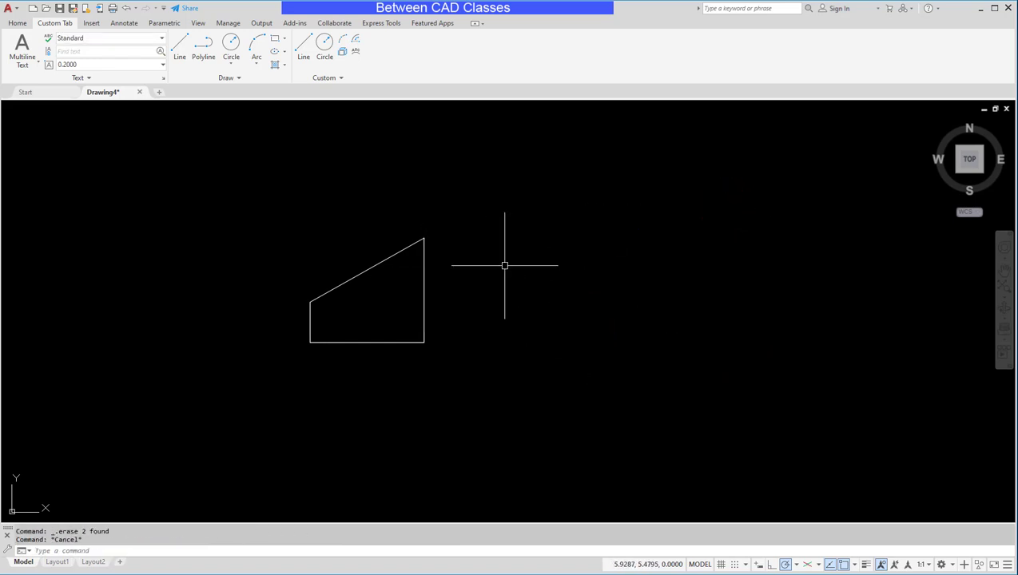
Reopen the Customize User Interface editor with CUI and expand Edit Menu under Shortcut Menus
{"action": "type", "text": "cui"}
{"action": "key", "text": "Return"}
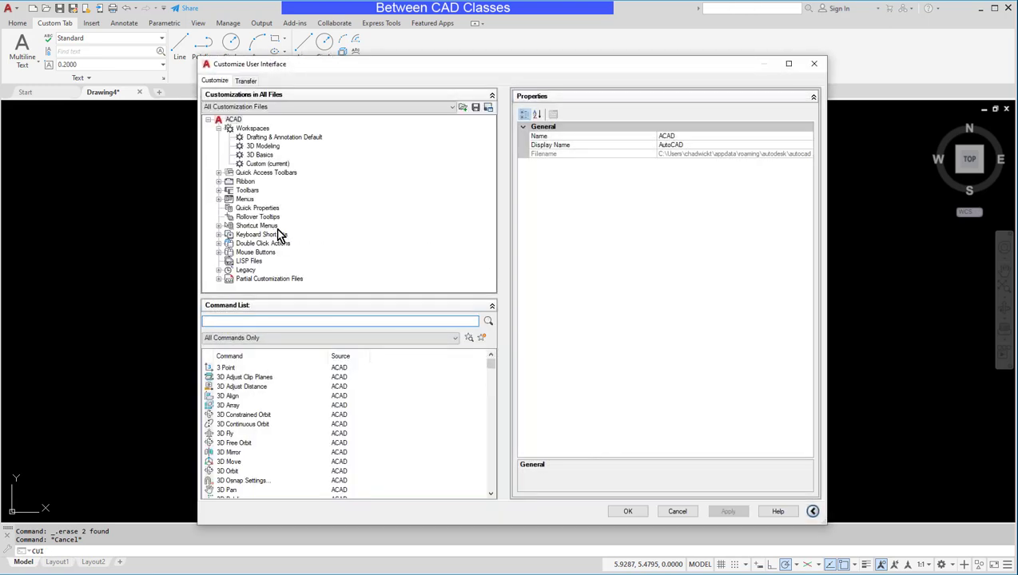
{"action": "left_click", "coordinate": [219, 227]}
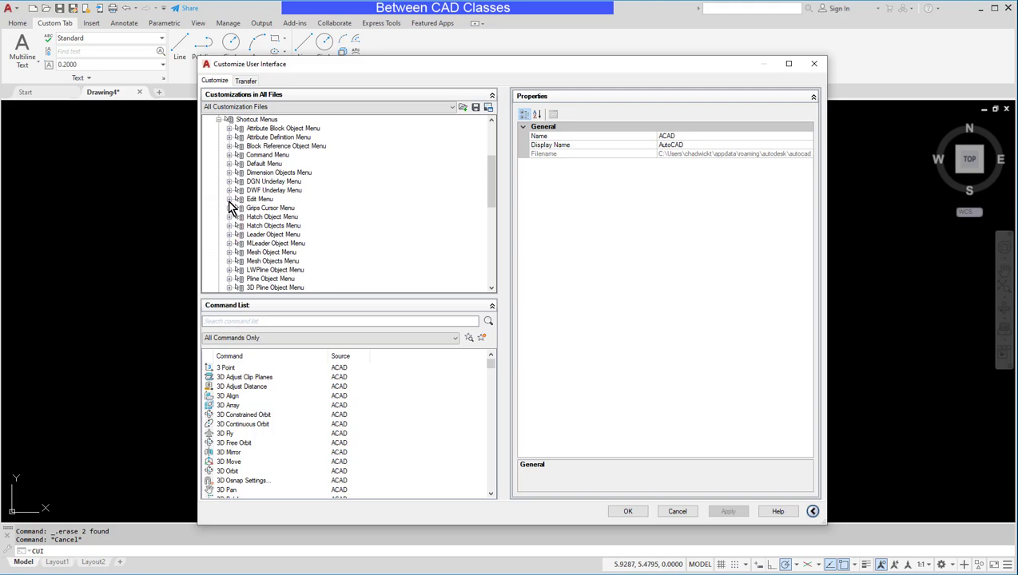
{"action": "left_click", "coordinate": [229, 200]}
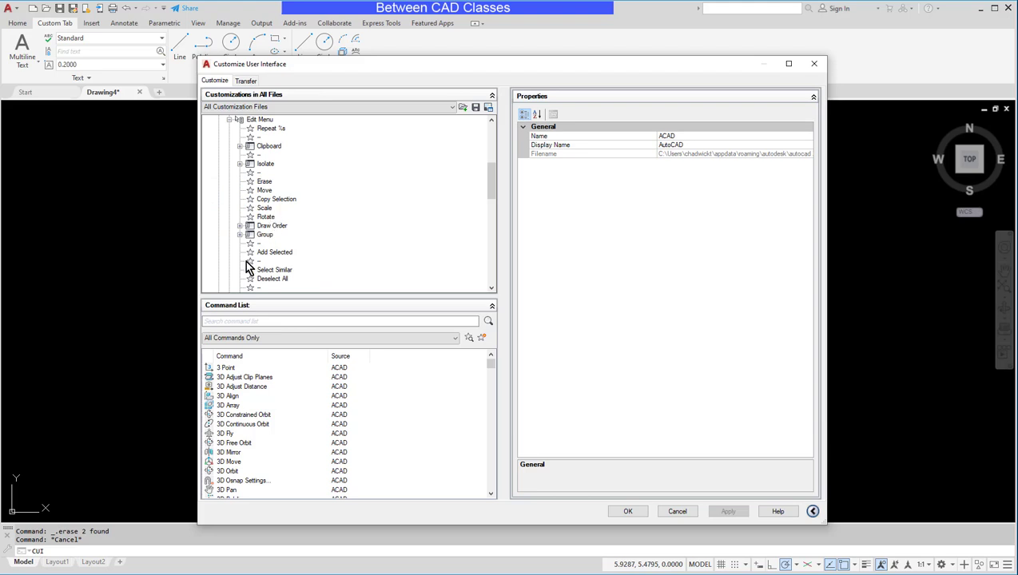
Find the Mirror command, add it to the Edit Menu between Scale and Rotate, and save the customization
{"action": "left_click", "coordinate": [242, 320]}
{"action": "type", "text": "mirror"}
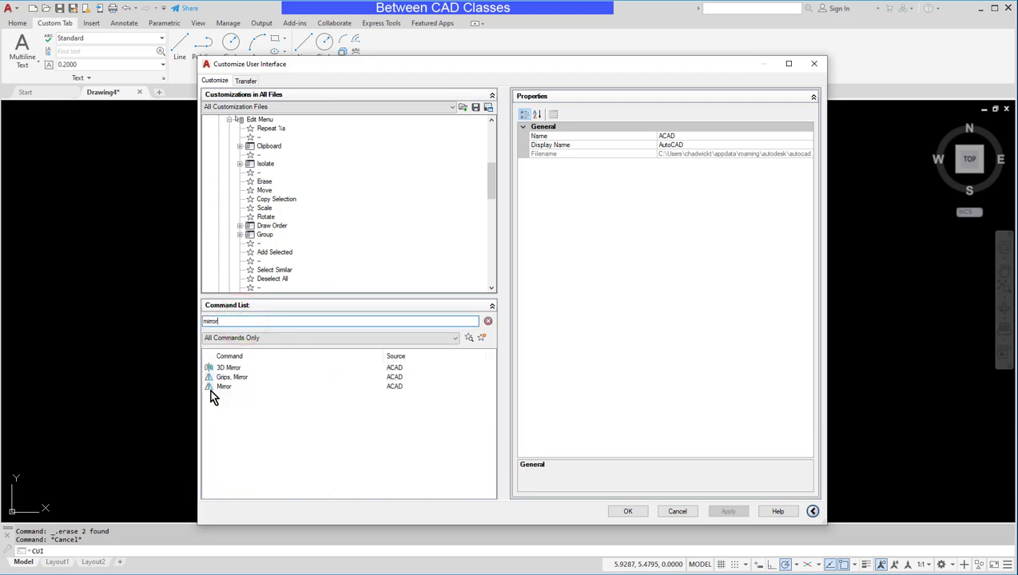
{"action": "left_click_drag", "start_coordinate": [221, 388], "coordinate": [281, 191]}
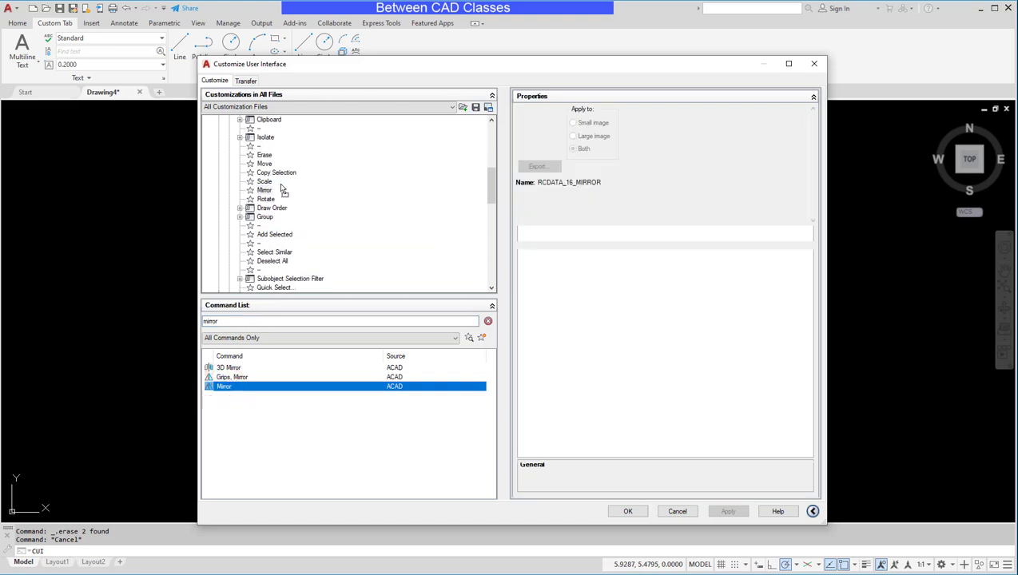
{"action": "left_click", "coordinate": [626, 511]}
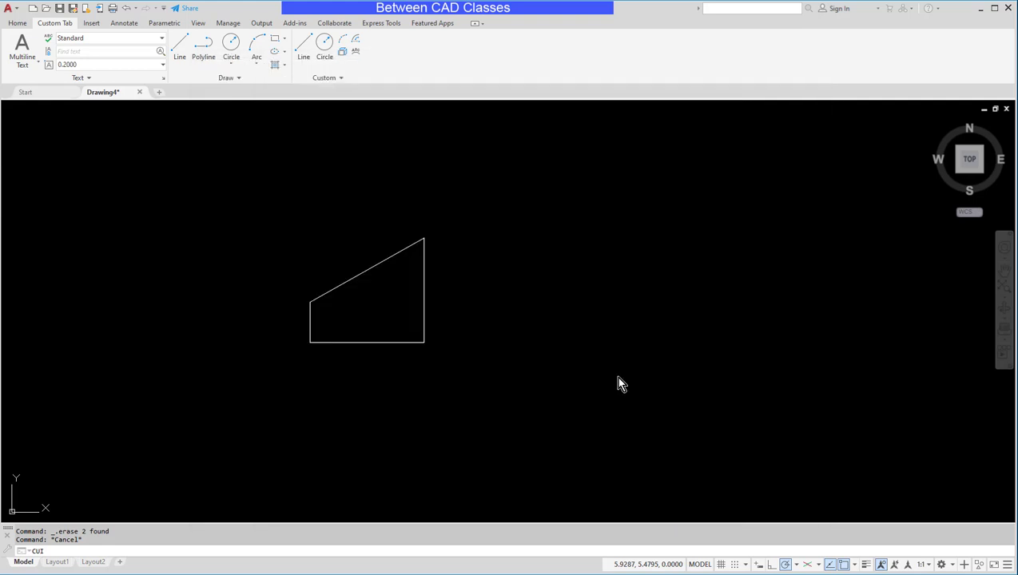
Use the new Mirror shortcut entry to mirror the whole quadrilateral across a vertical line at about X = 6, keeping the source objects
{"action": "left_click", "coordinate": [514, 428]}
{"action": "left_click", "coordinate": [268, 186]}
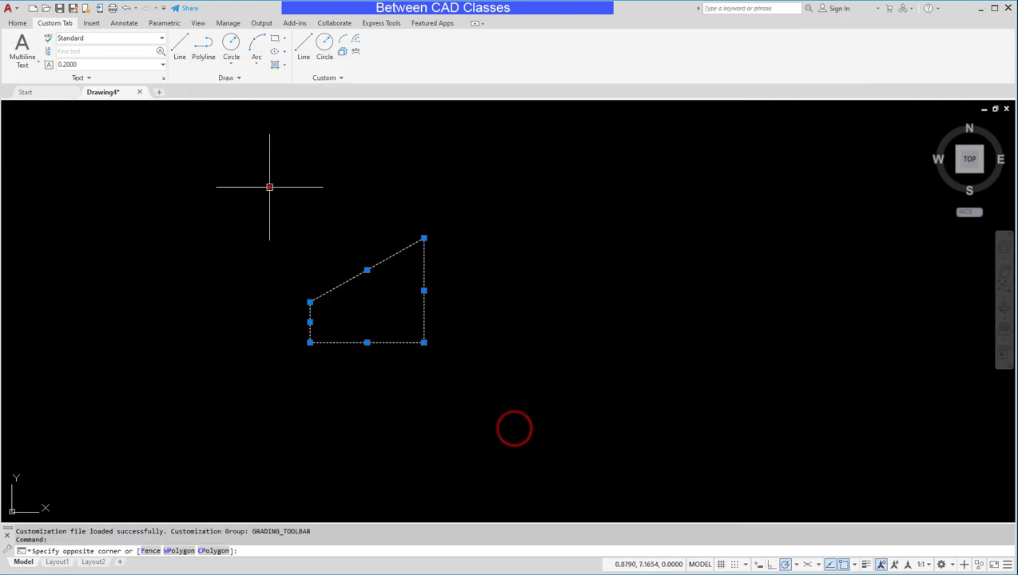
{"action": "right_click", "coordinate": [512, 231]}
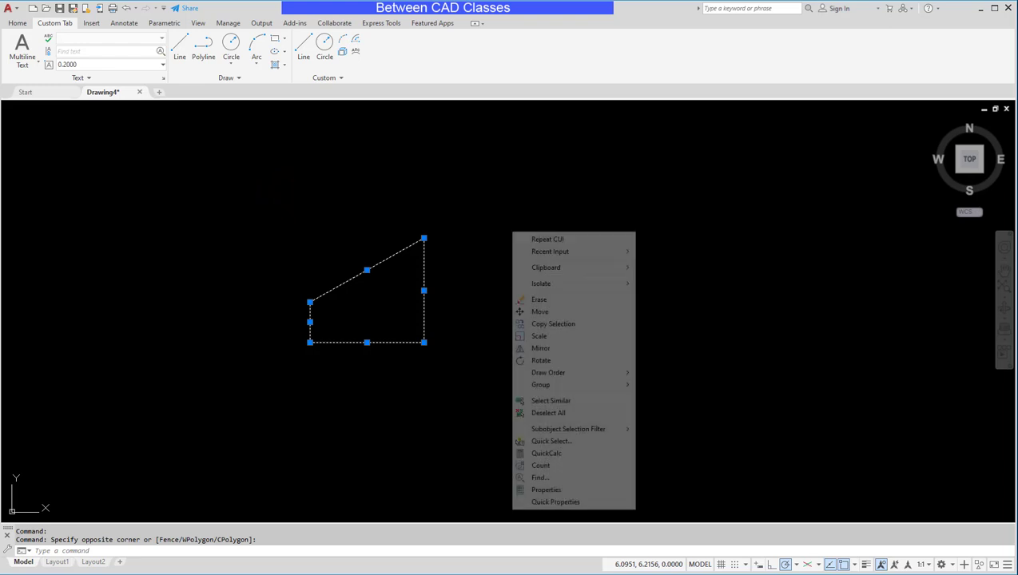
{"action": "left_click", "coordinate": [553, 350]}
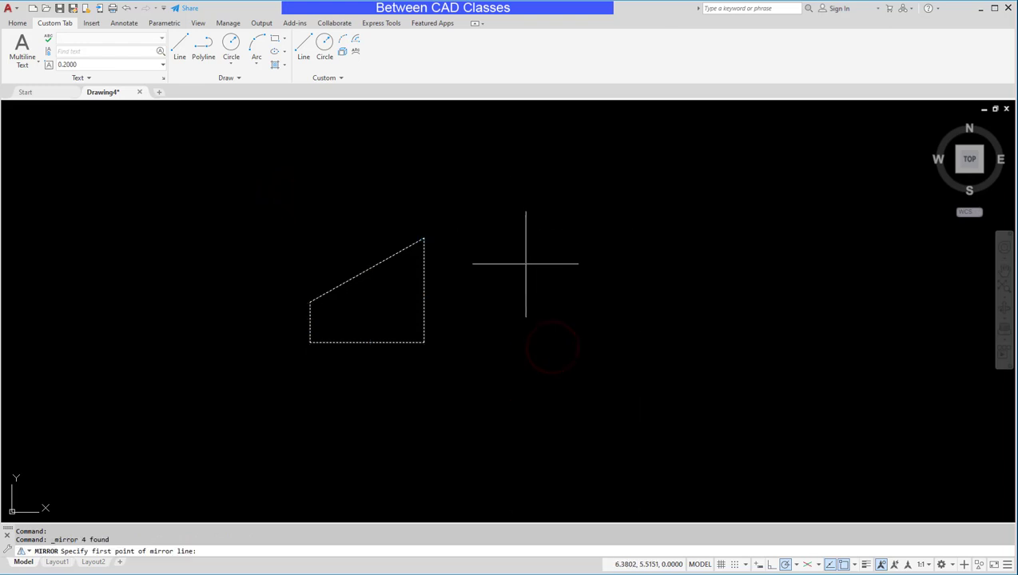
{"action": "left_click", "coordinate": [508, 199]}
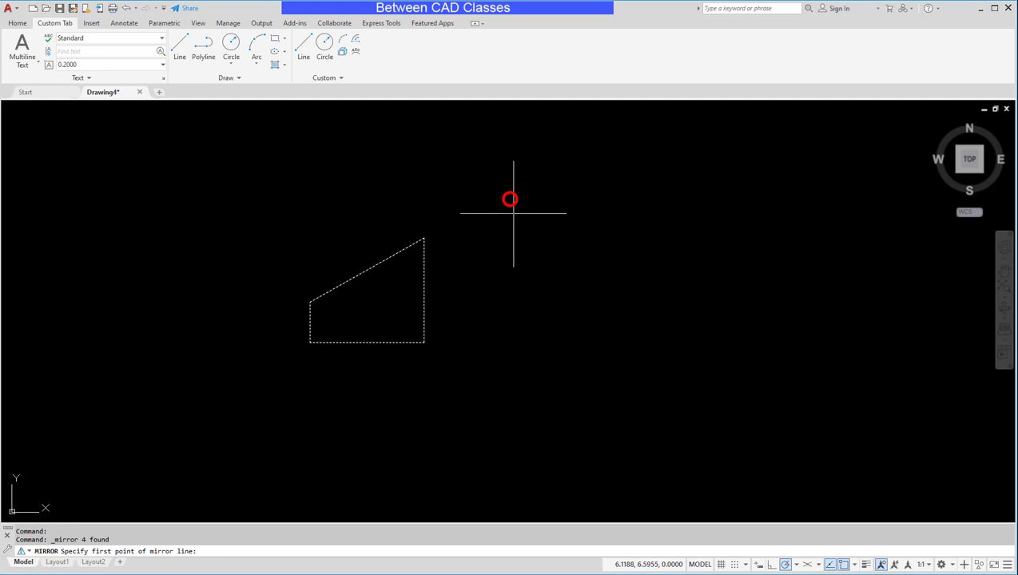
{"action": "left_click", "coordinate": [510, 369]}
{"action": "key", "text": "Return"}
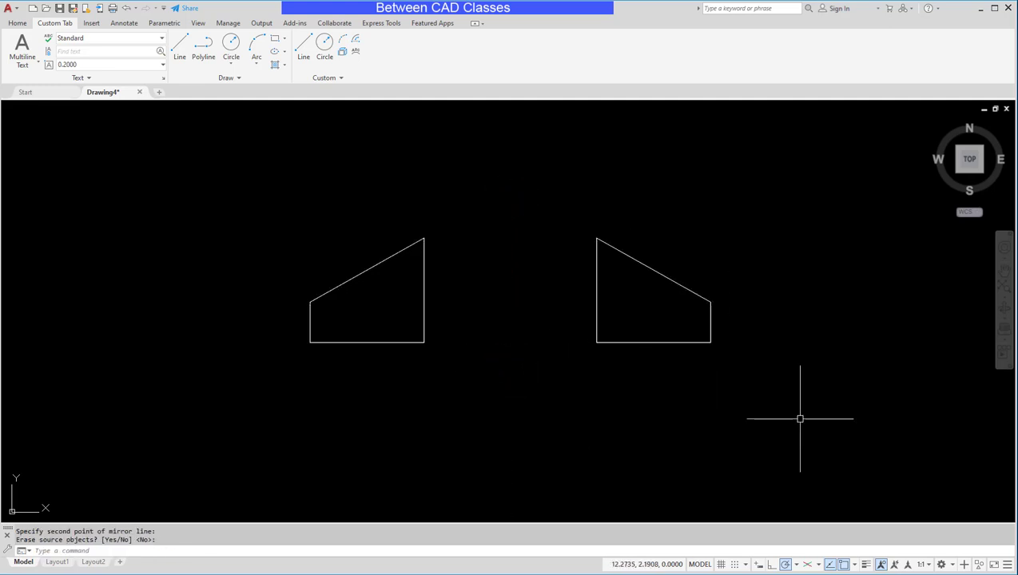